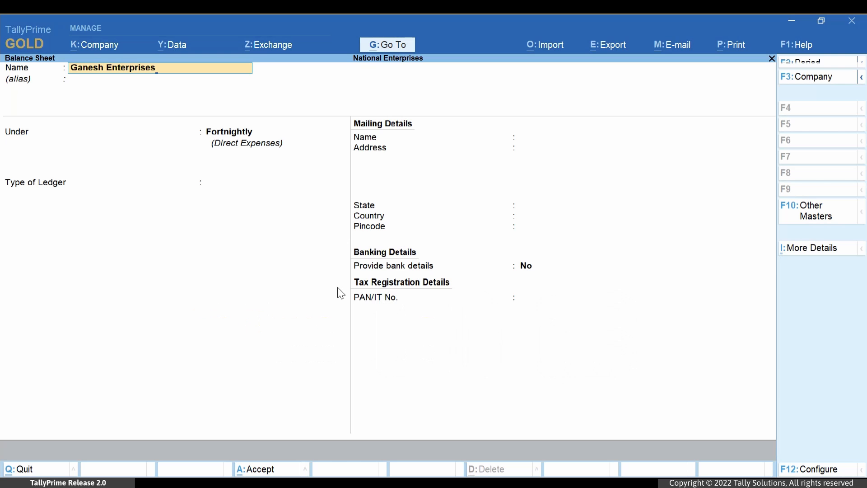
Accept and save the Ganesh Enterprises ledger.
key("ctrl+a")
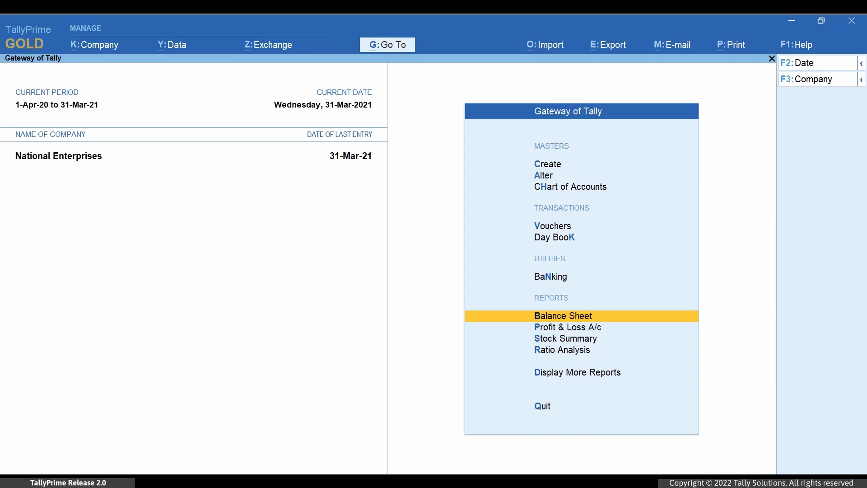
Open the Balance Sheet and drill down through Current Assets to the Bank Accounts group.
key("Return")
key("Down")
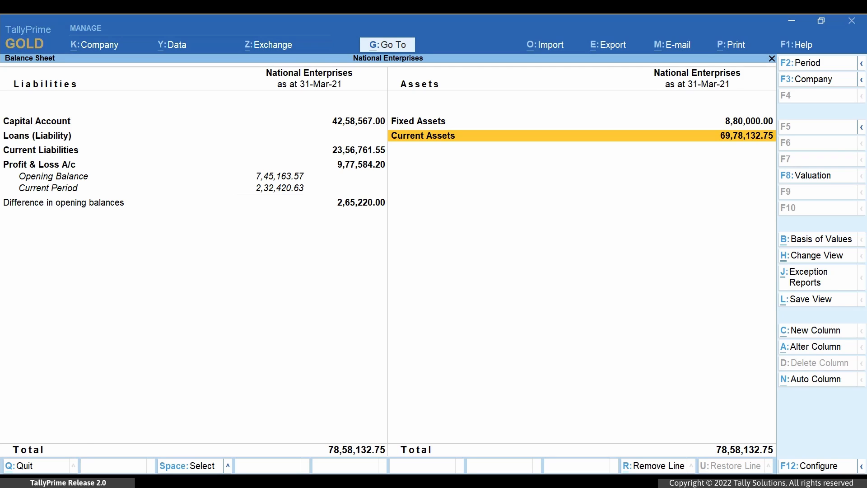
key("Return")
key("Down")
key("Down")
key("Down")
key("Return")
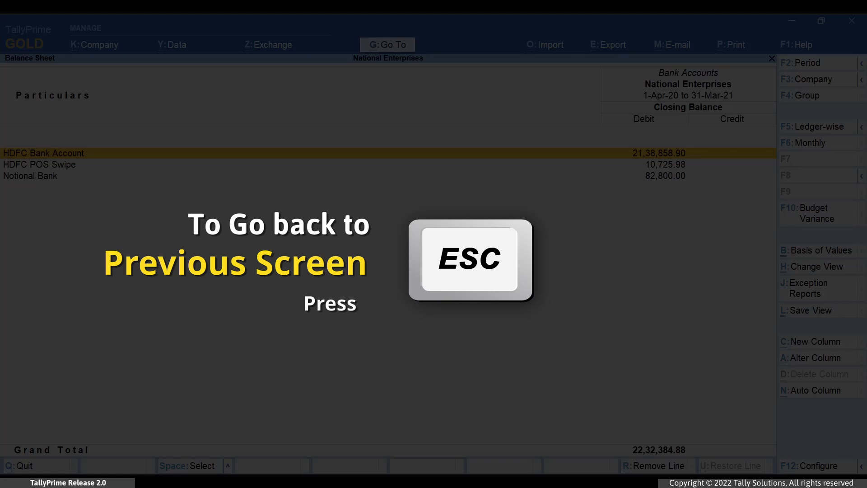
Leave the Balance Sheet for the Gateway of Tally and open the Day Book.
key("Escape")
key("Escape")
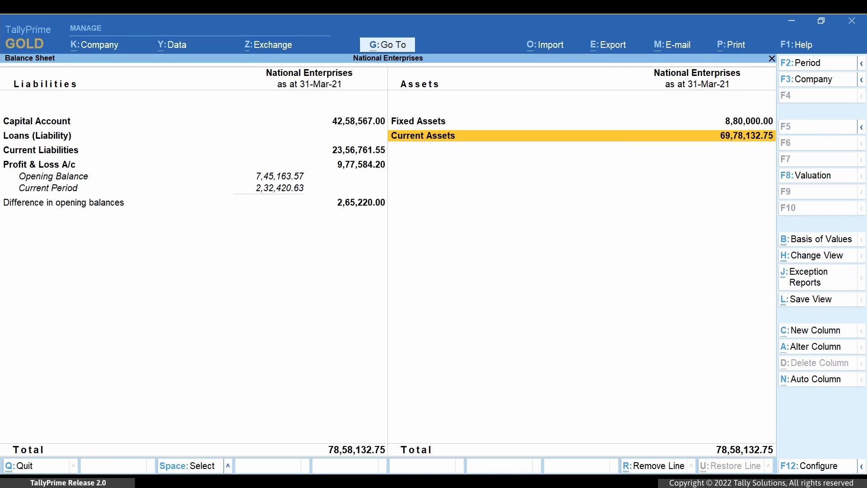
key("Escape")
key("Up")
key("Up")
key("Return")
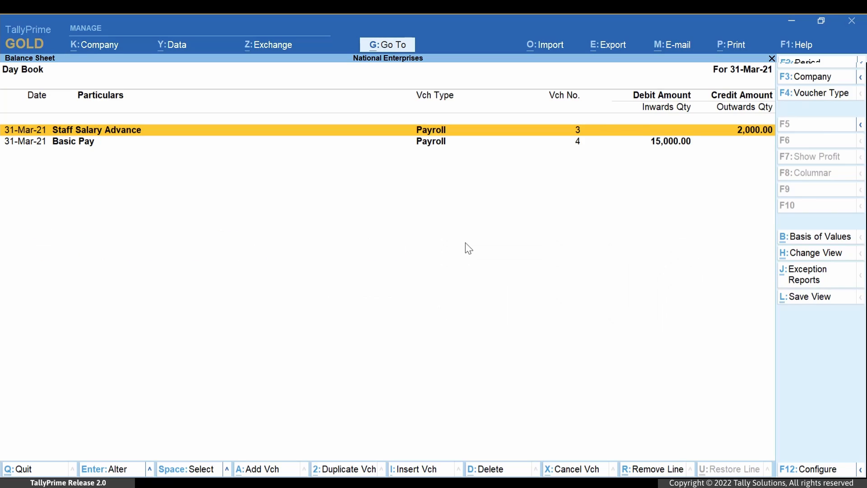
Try the duplicate and insert voucher commands on the Staff Salary Advance entry in the Day Book.
key("alt+2")
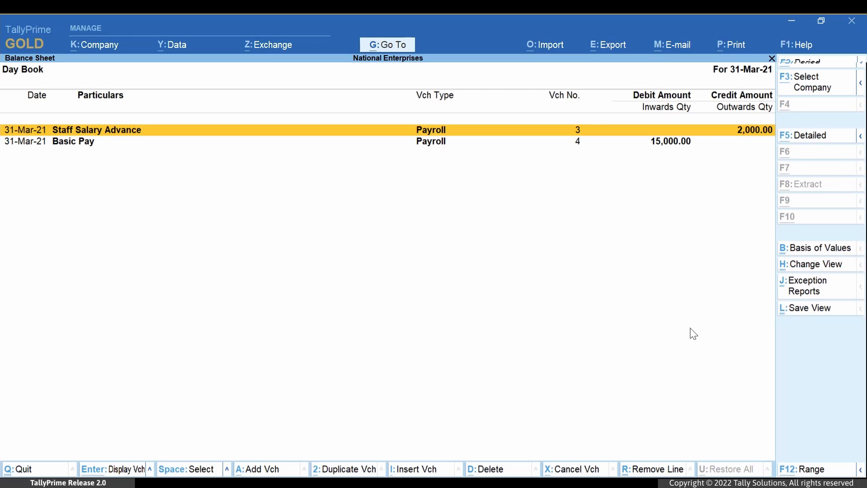
key("alt+i")
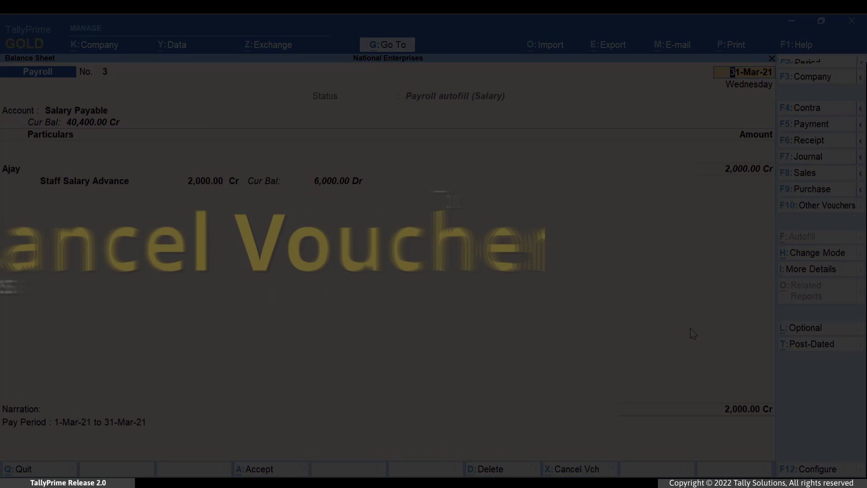
Try the cancel and delete commands on the open Staff Salary Advance payroll voucher, dismissing each confirmation.
key("alt+x")
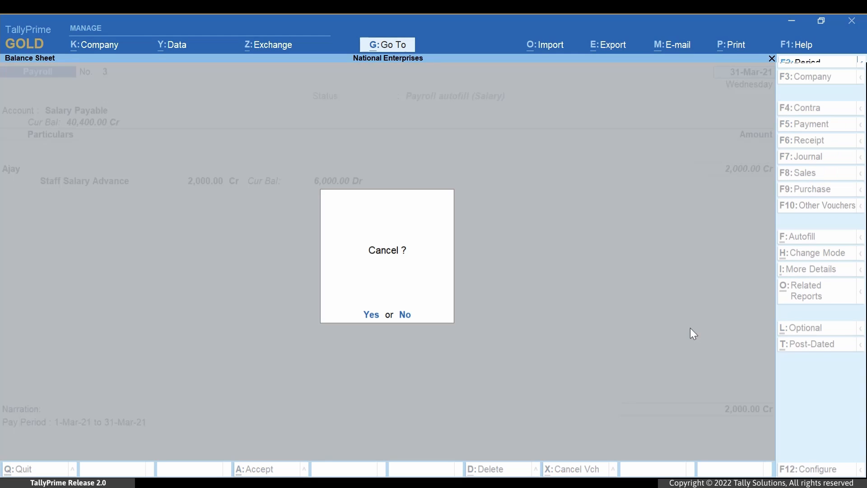
key("Escape")
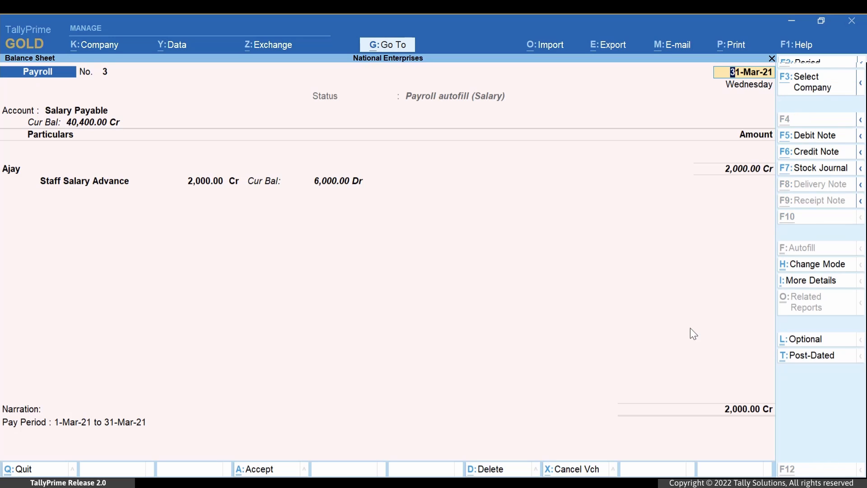
key("alt+d")
key("Escape")
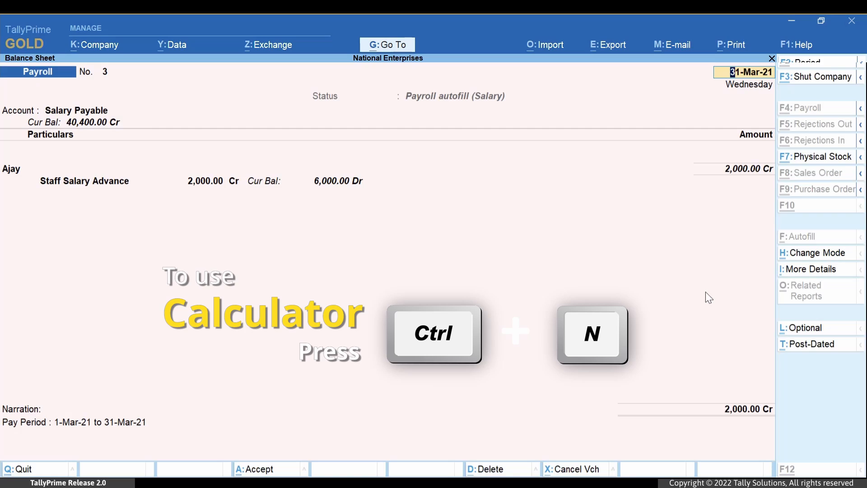
Open the calculator from the payroll voucher.
key("ctrl+n")
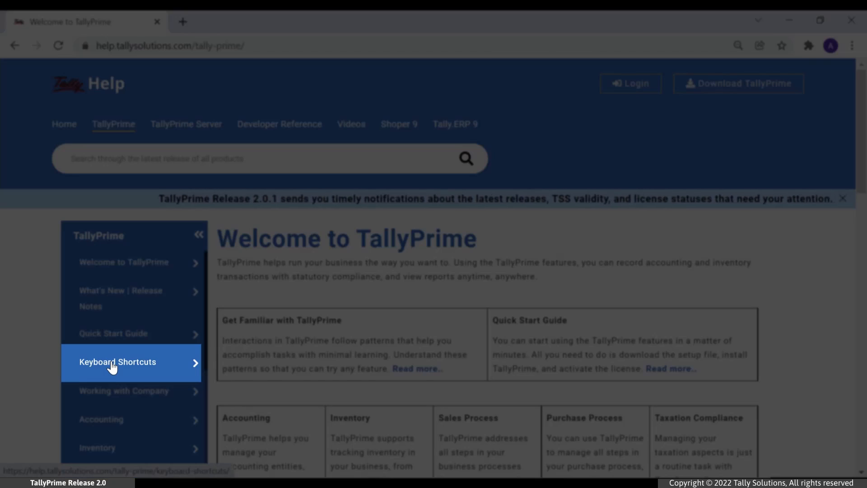
Open the topic "How to Use Keyboard Shortcuts in TallyPrime" on the Tally Help website and search its shortcuts for "delete voucher".
left_click(112, 366)
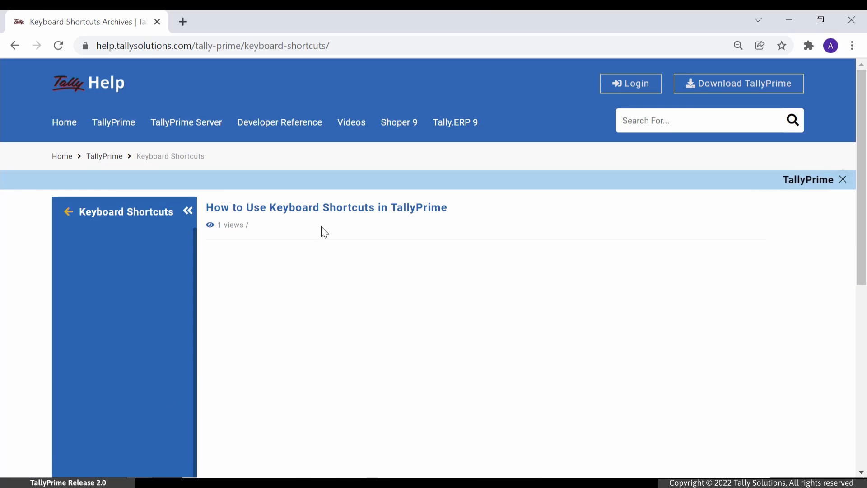
left_click(343, 207)
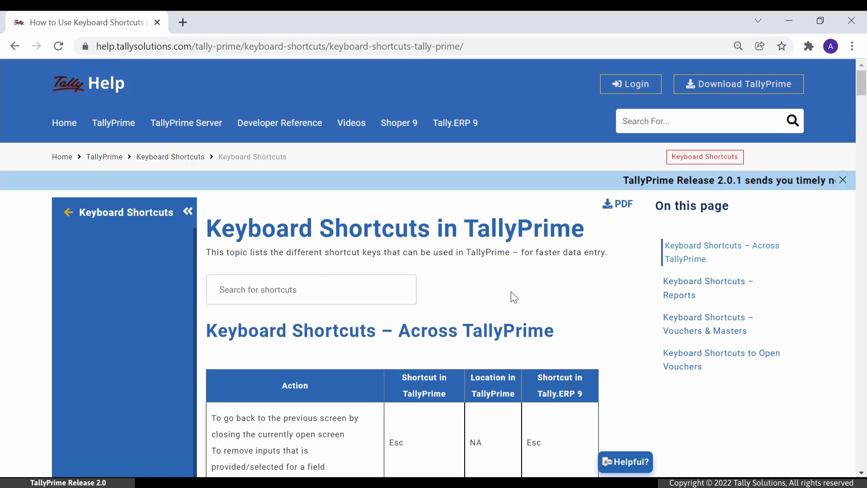
type("d")
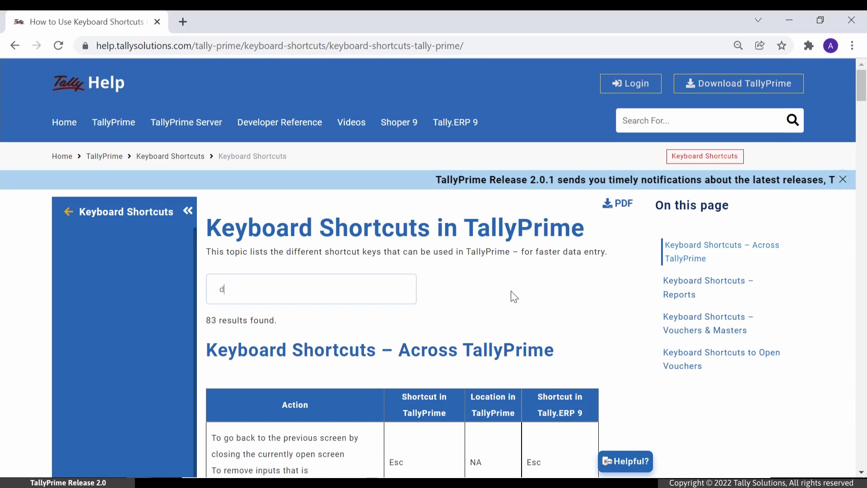
type("e")
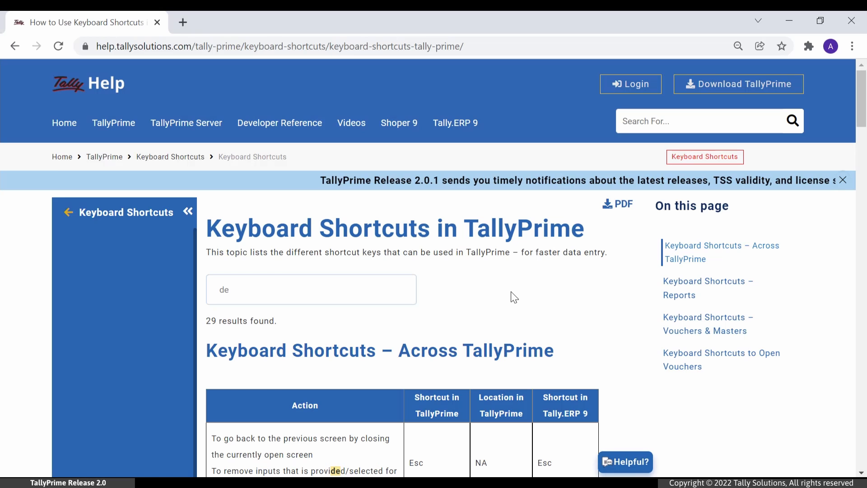
type("lete")
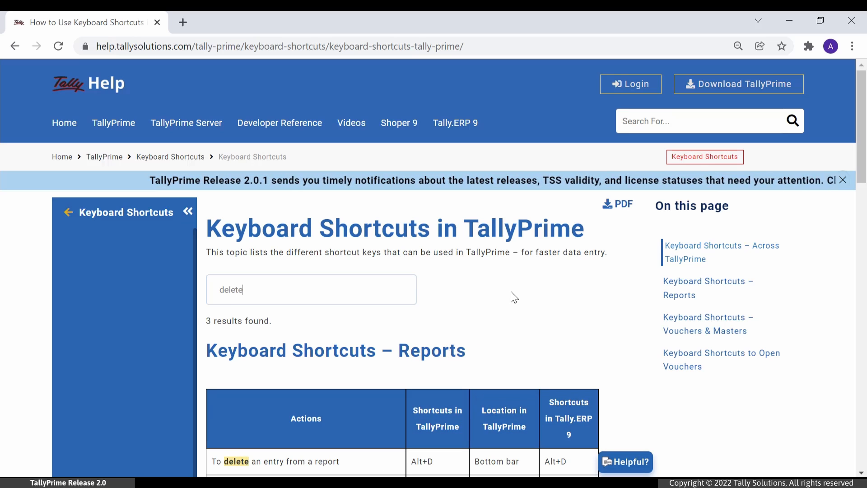
type(" voucher")
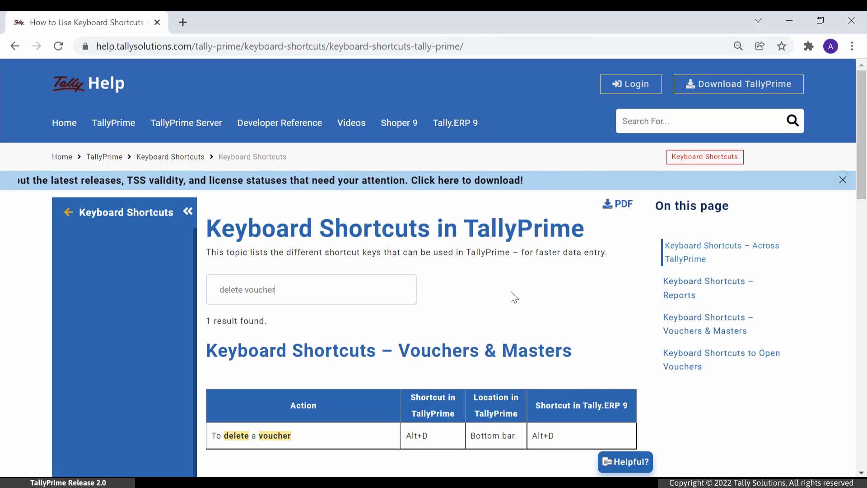
Replace the shortcut search term with "insert base currency".
key("ctrl+a")
key("BackSpace")
type("inser")
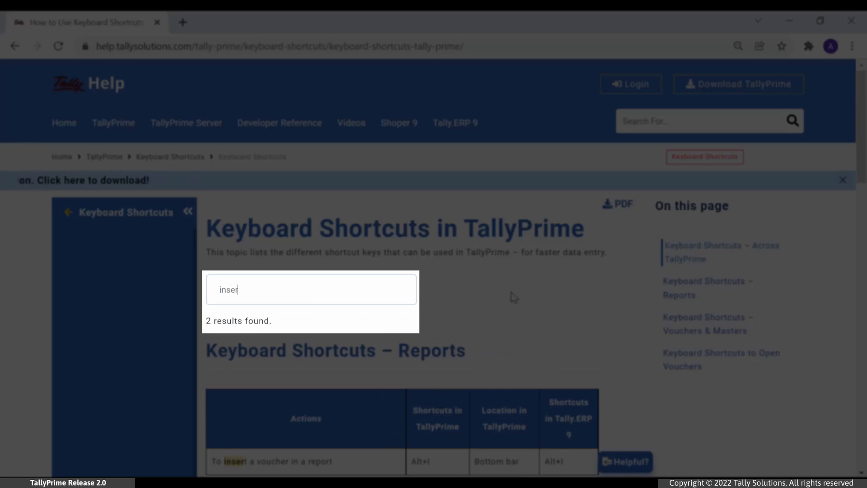
type("t base currency")
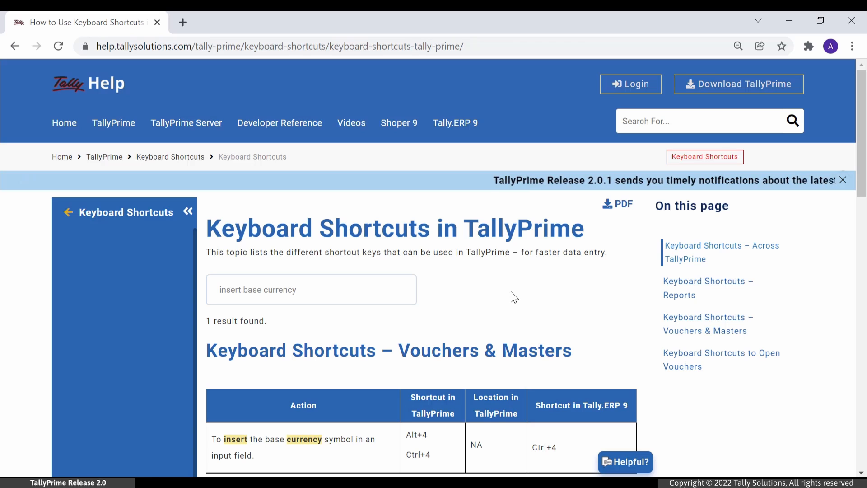
Look up "ctrl+r" in the shortcut search, review the matching entries and clear the search term.
left_click_drag(333, 295, 210, 302)
key("BackSpace")
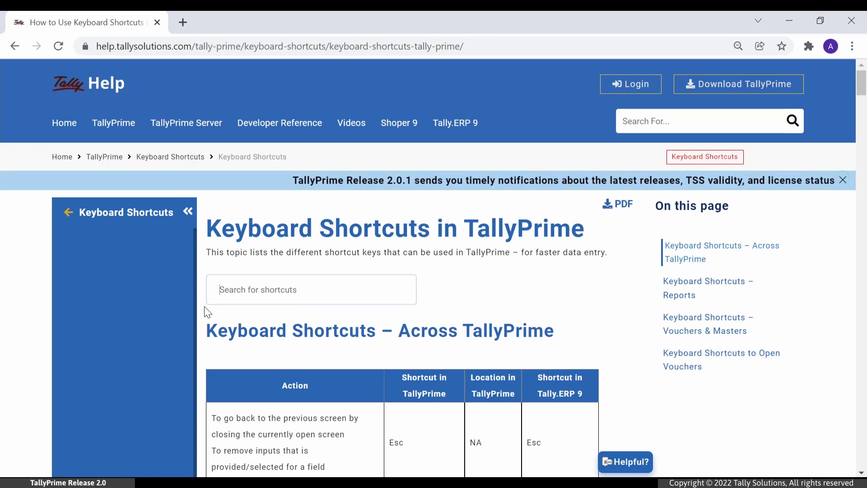
type("ctrl")
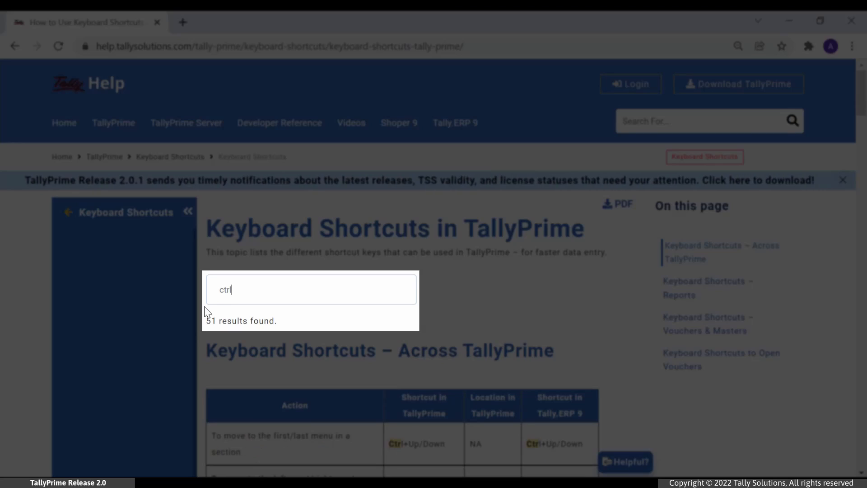
type("+r")
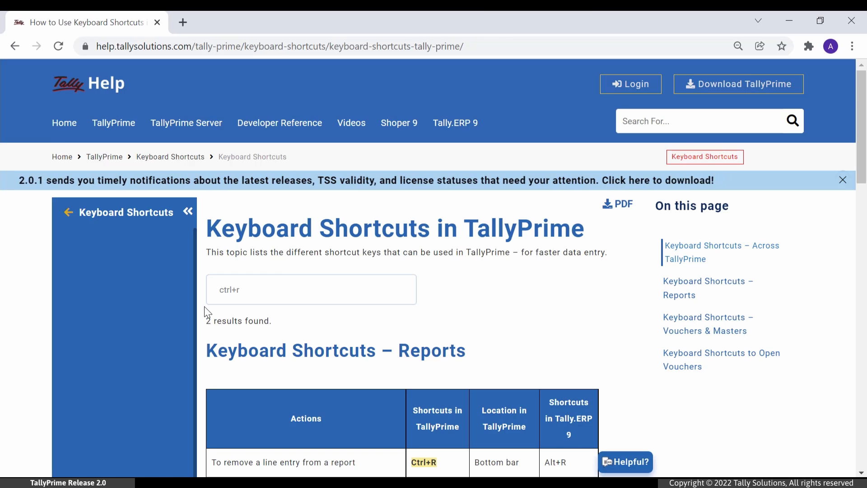
scroll(606, 360, "down", 3)
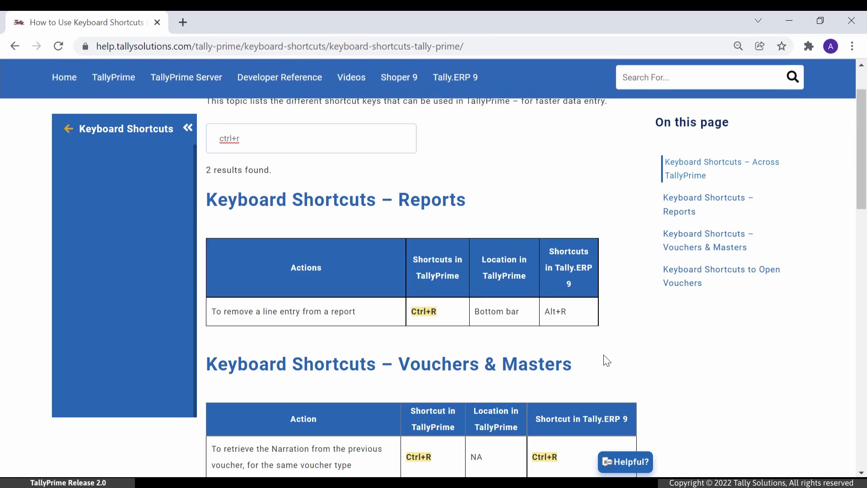
key("ctrl+r")
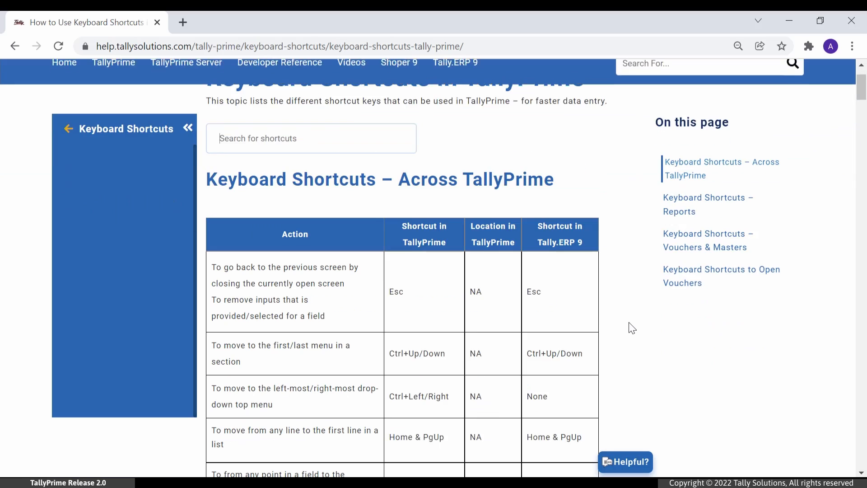